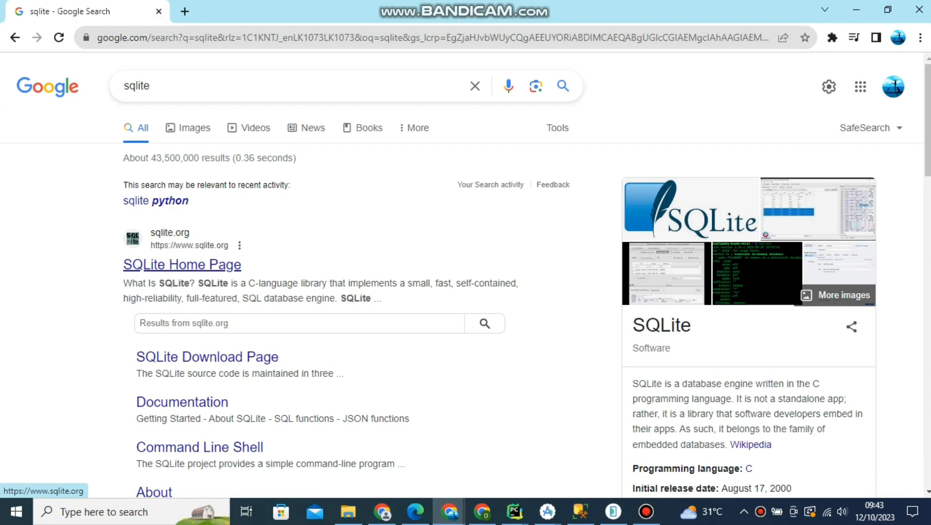
- Open the SQLite website from the search results and go to the precompiled Windows binaries on its download page
left_click(182, 265)
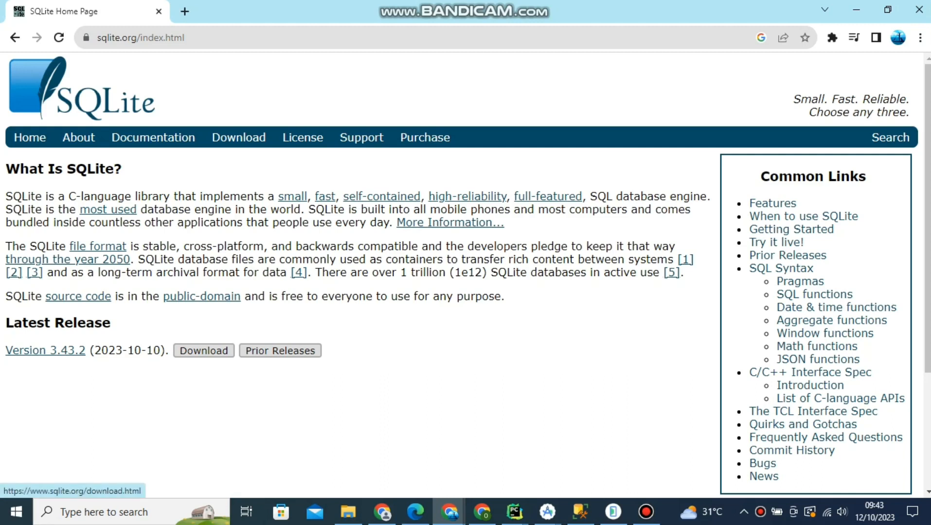
left_click(203, 350)
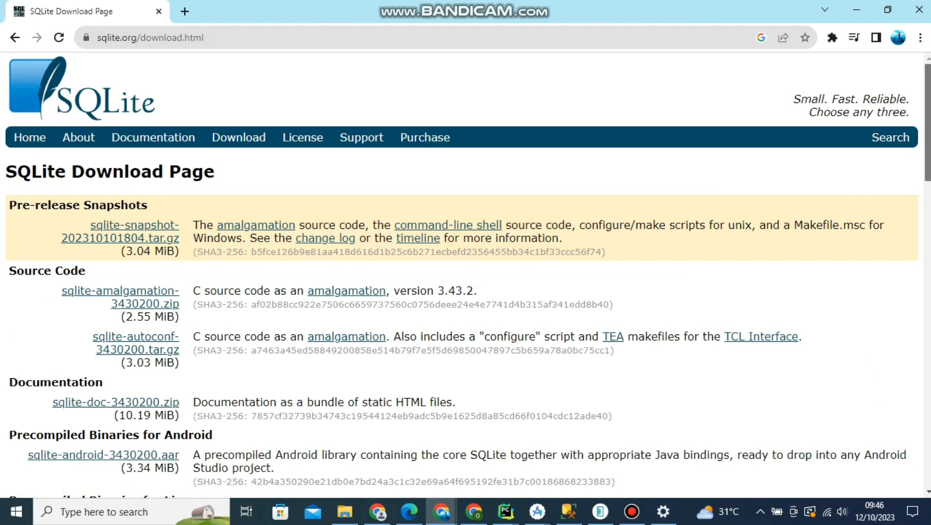
scroll(462, 275, "down", 4)
scroll(466, 275, "down", 4)
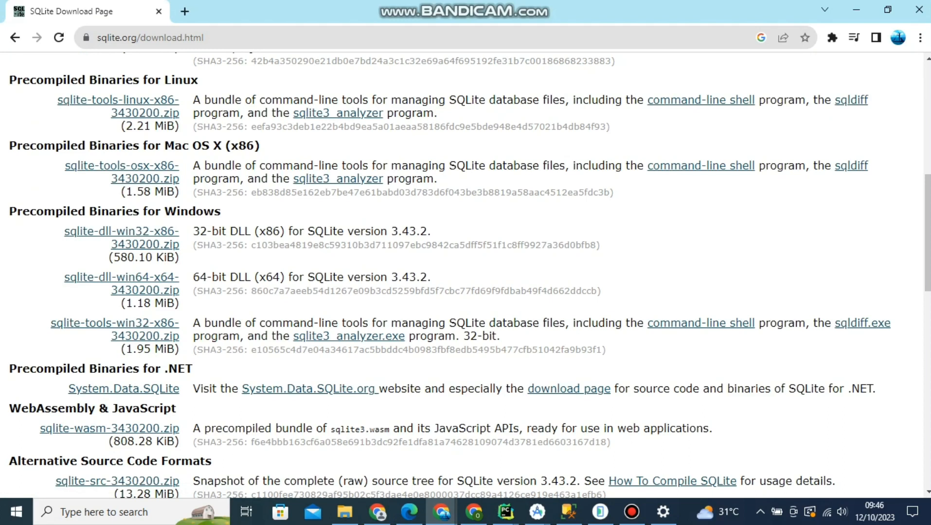
- Close the Settings window that is running in the background
left_click(663, 512)
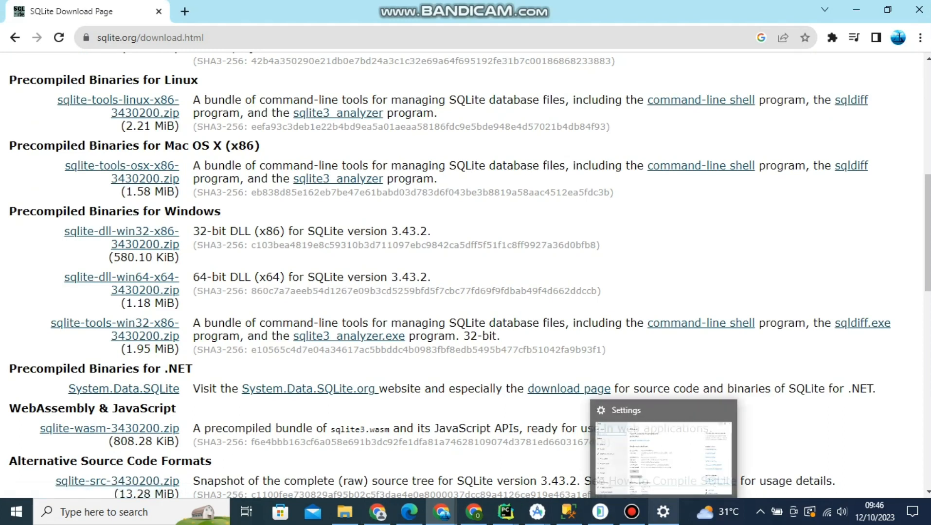
right_click(663, 512)
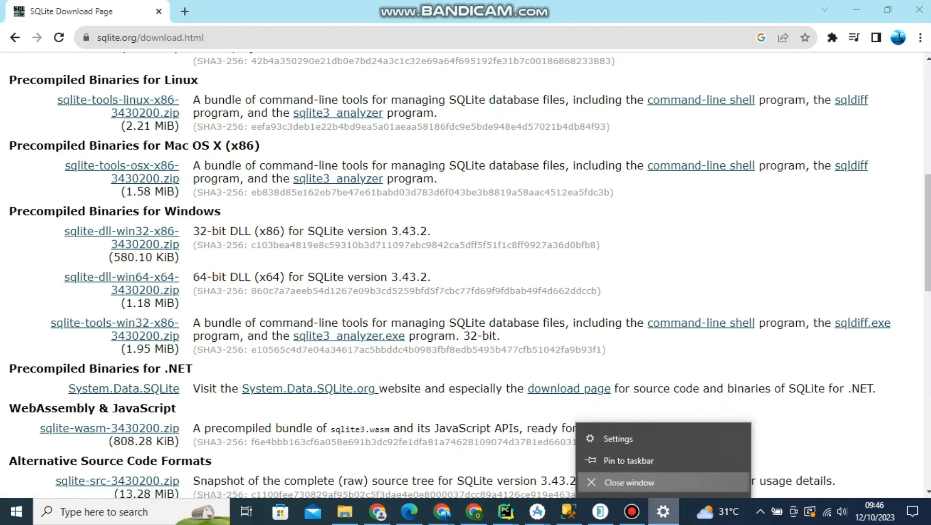
left_click(628, 482)
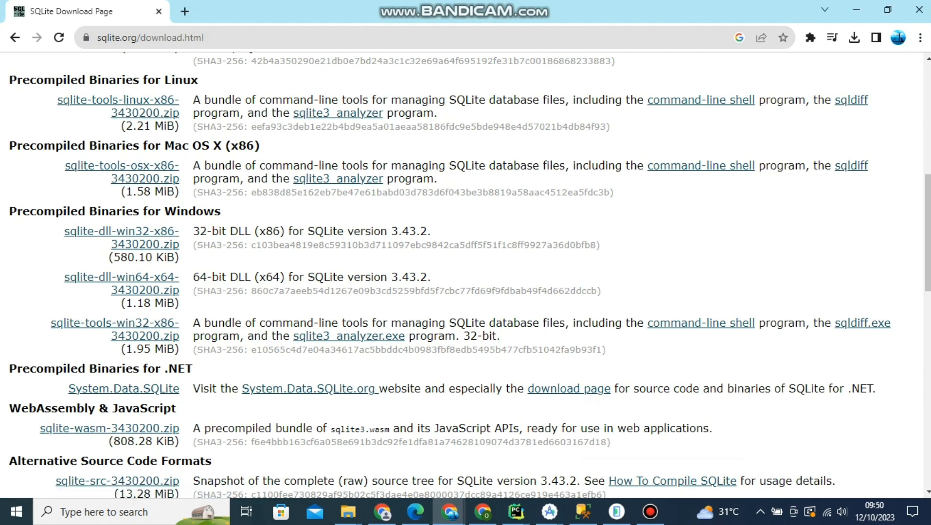
- Download sqlite-tools-win32-x86-3430200.zip and extract it to its default destination in the Downloads folder
left_click(141, 325)
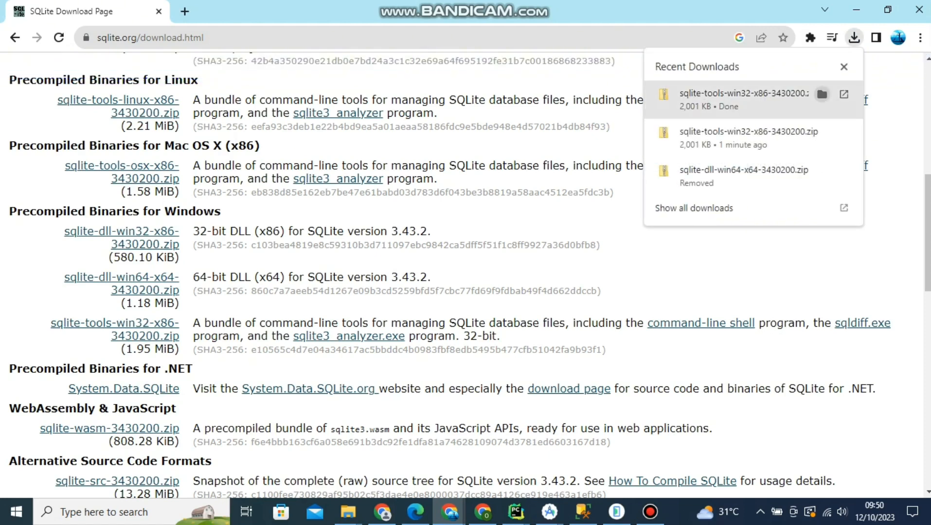
left_click(821, 93)
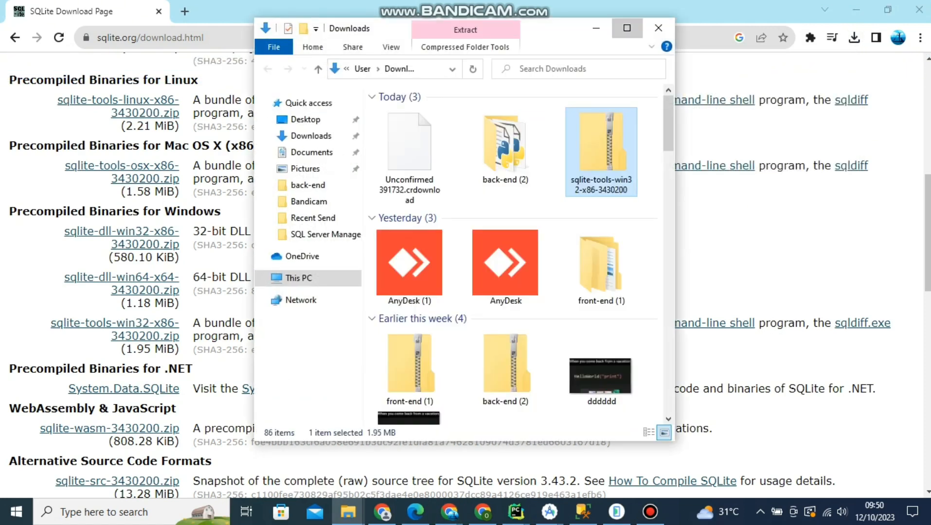
left_click(627, 28)
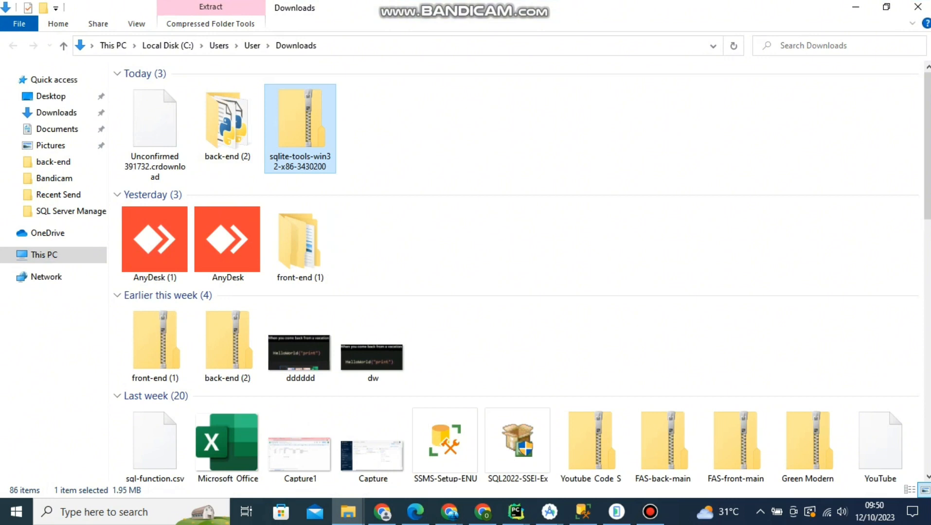
right_click(287, 118)
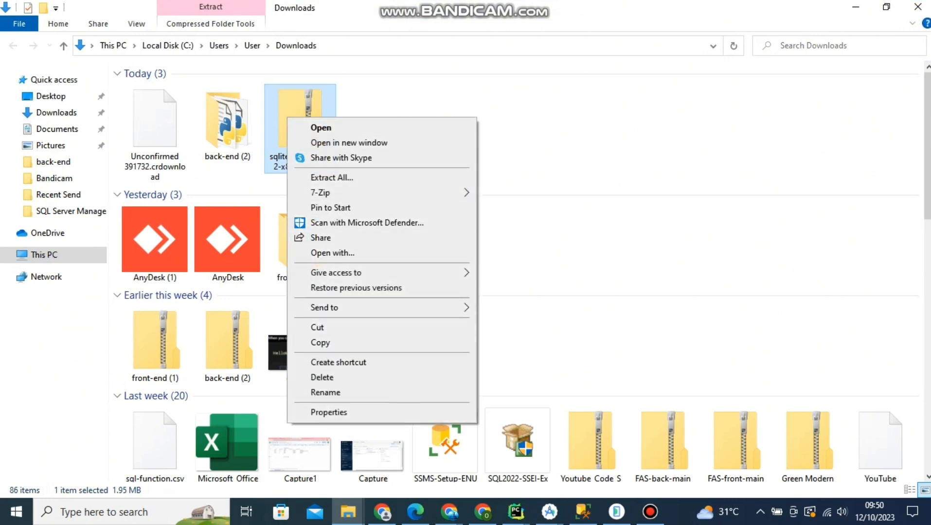
left_click(332, 177)
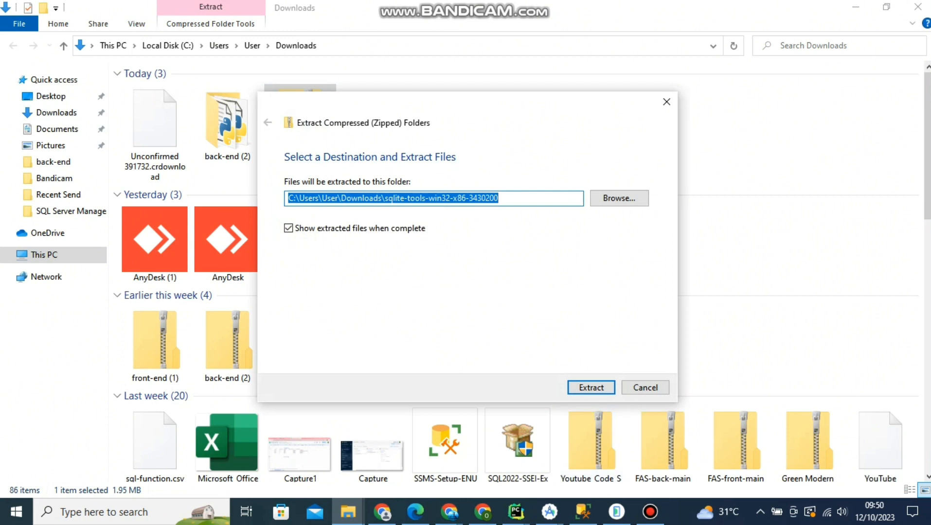
key("Return")
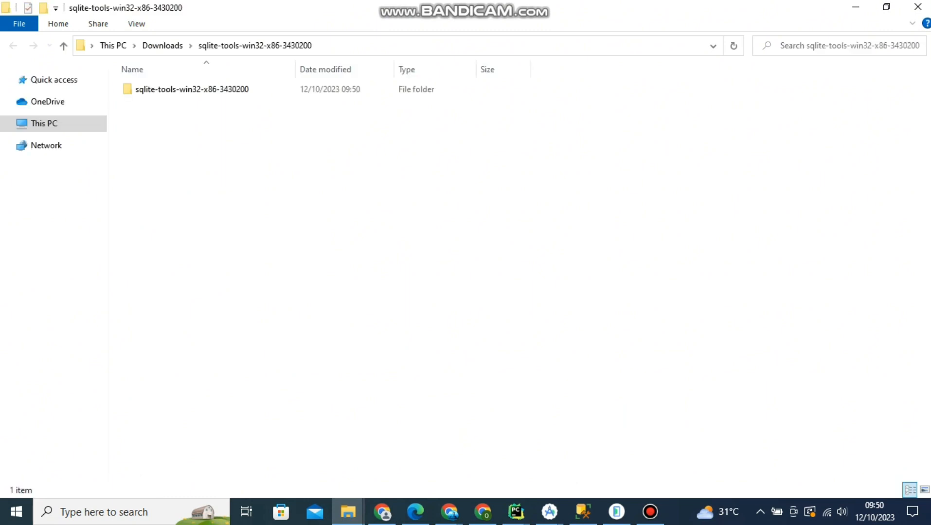
- Rename the extracted sqlite-tools-win32-x86-3430200 folder as sqlite
double_click(192, 89)
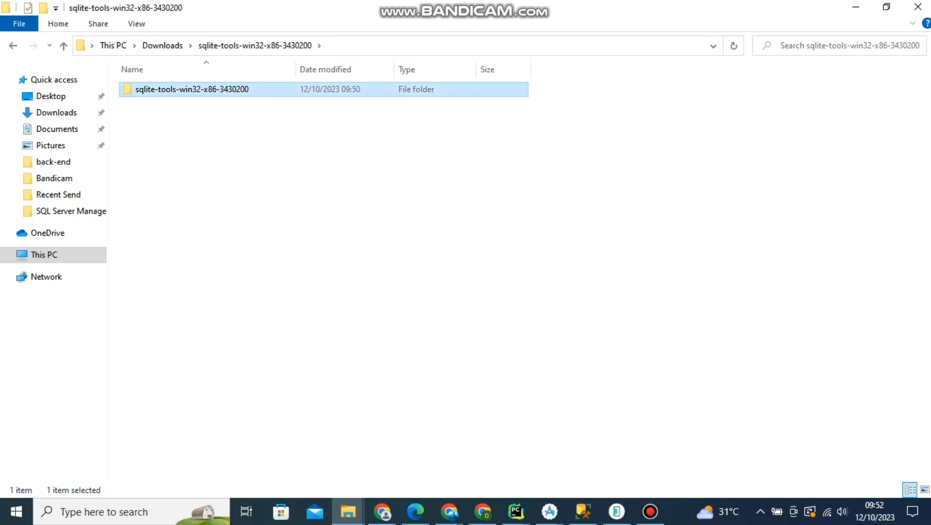
right_click(214, 91)
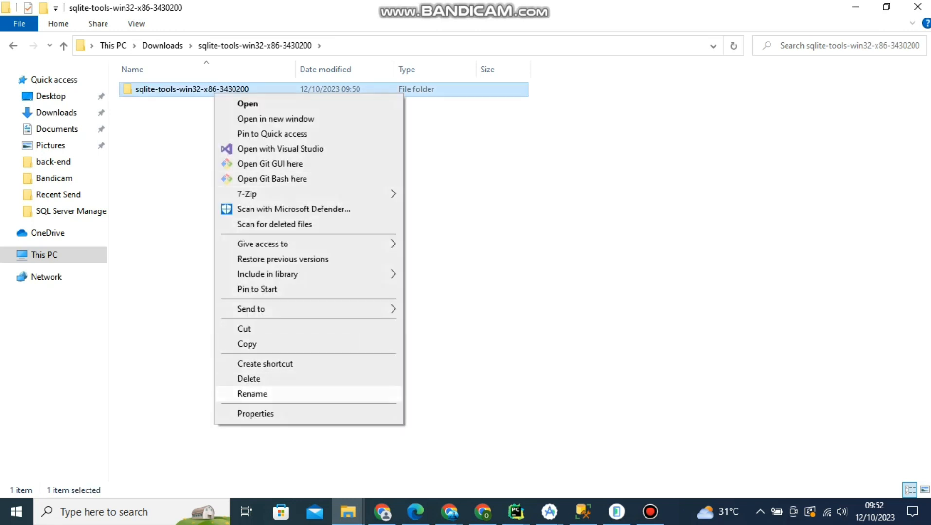
left_click(252, 393)
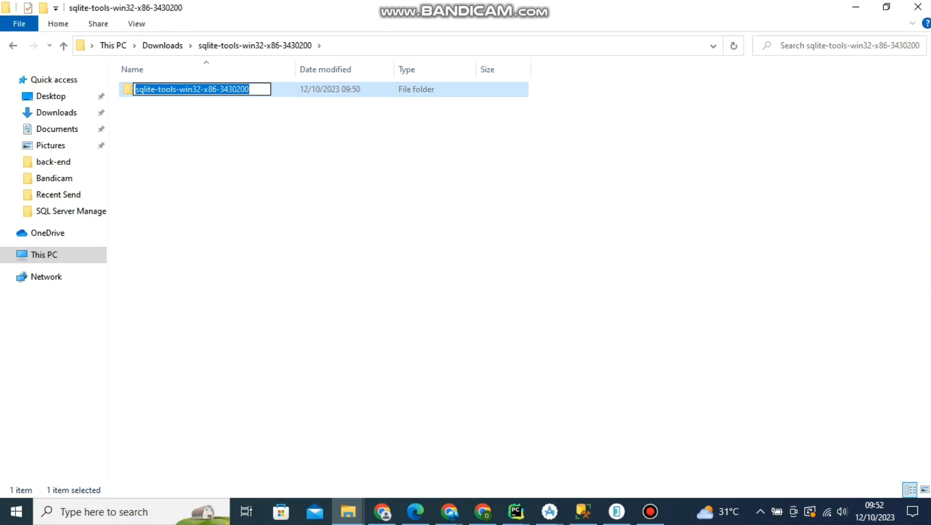
left_click_drag(159, 89, 250, 90)
key("BackSpace")
key("BackSpace")
key("Return")
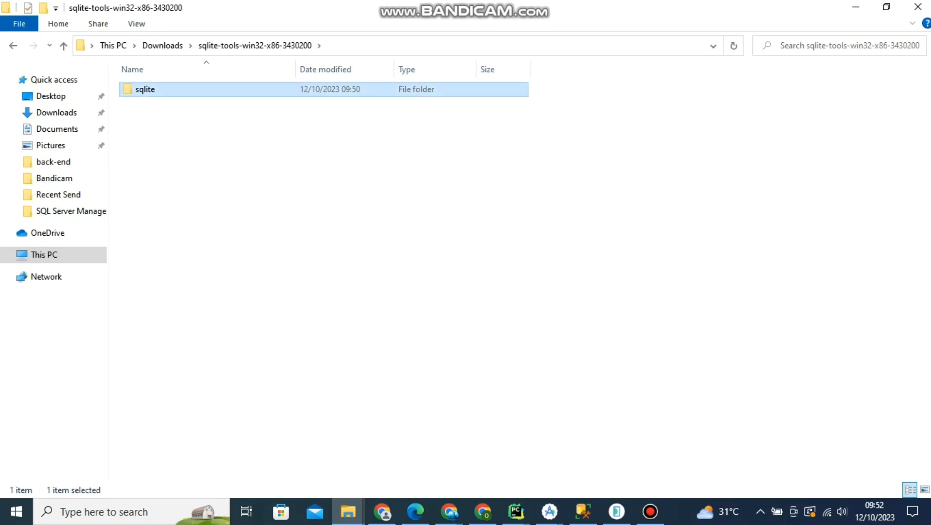
key("F2")
key("Return")
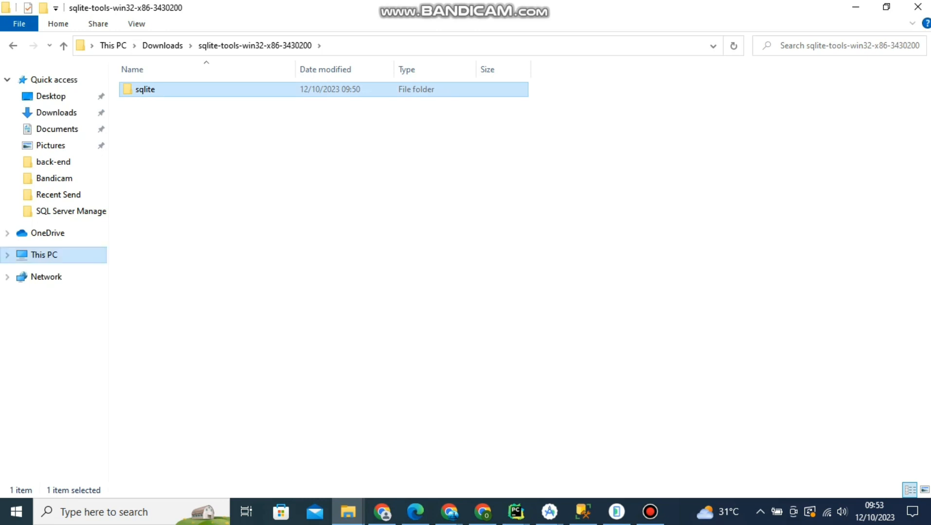
- Copy the sqlite folder into the root of Local Disk (C:) and open the copy
left_click(44, 255)
double_click(204, 196)
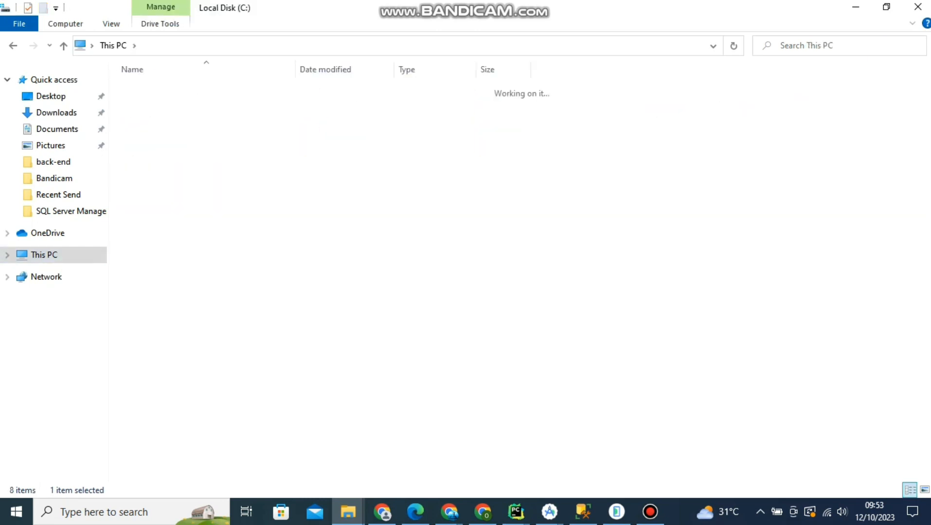
key("ctrl+v")
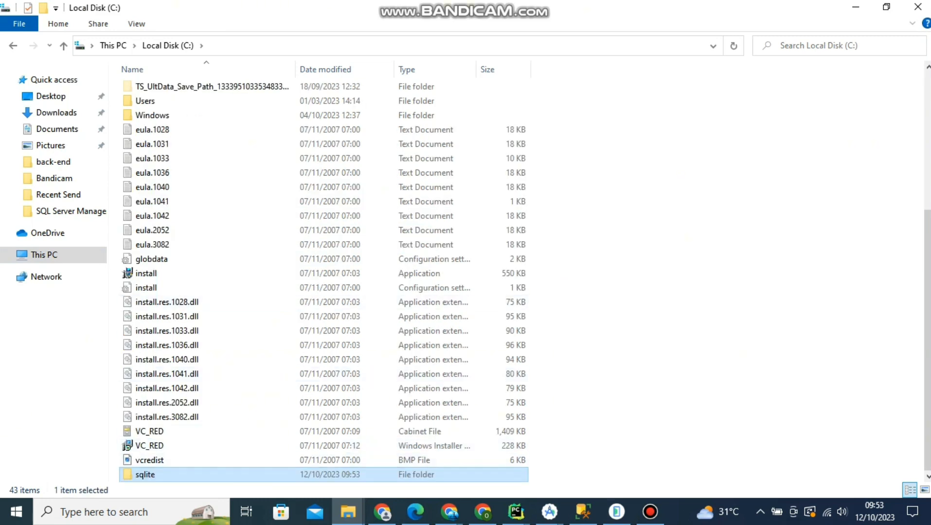
double_click(156, 475)
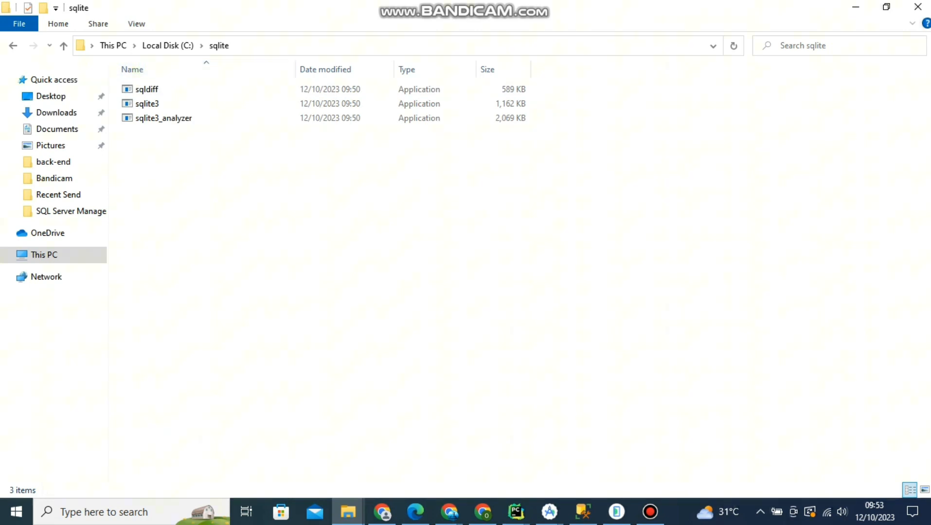
- Add the folder path C:\sqlite as a new entry in the system Path environment variable and save the change
left_click(277, 46)
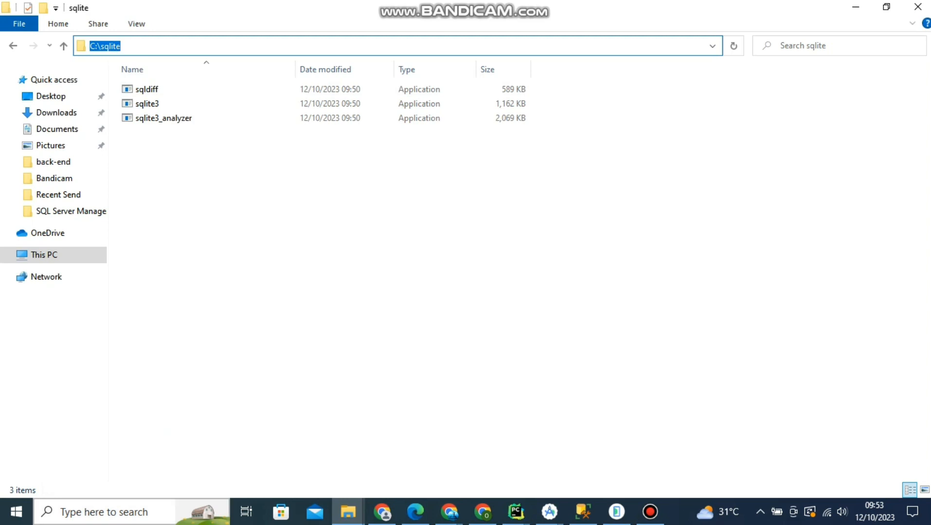
left_click(104, 512)
type("env")
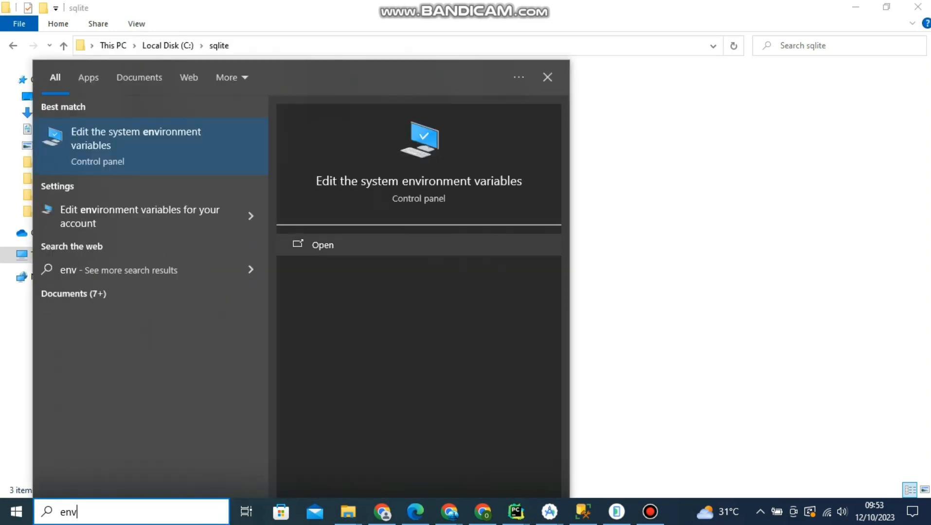
key("Return")
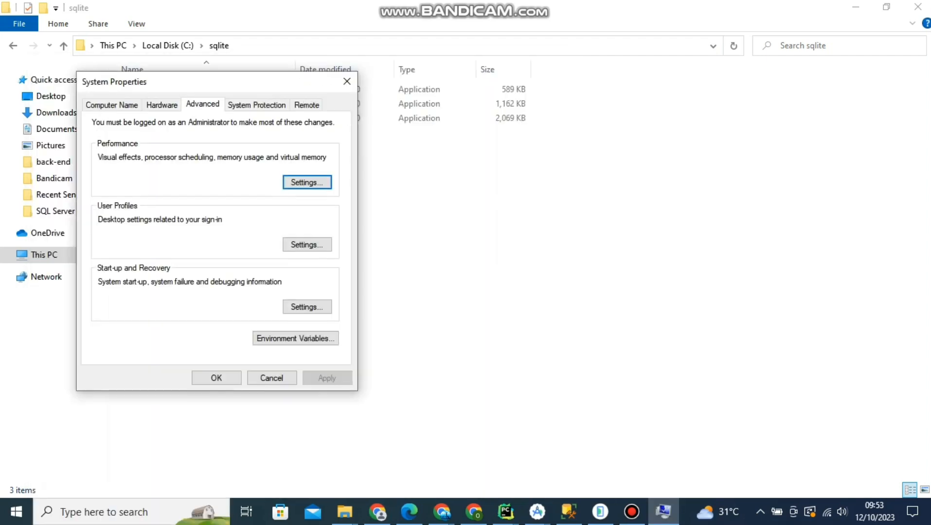
left_click(296, 338)
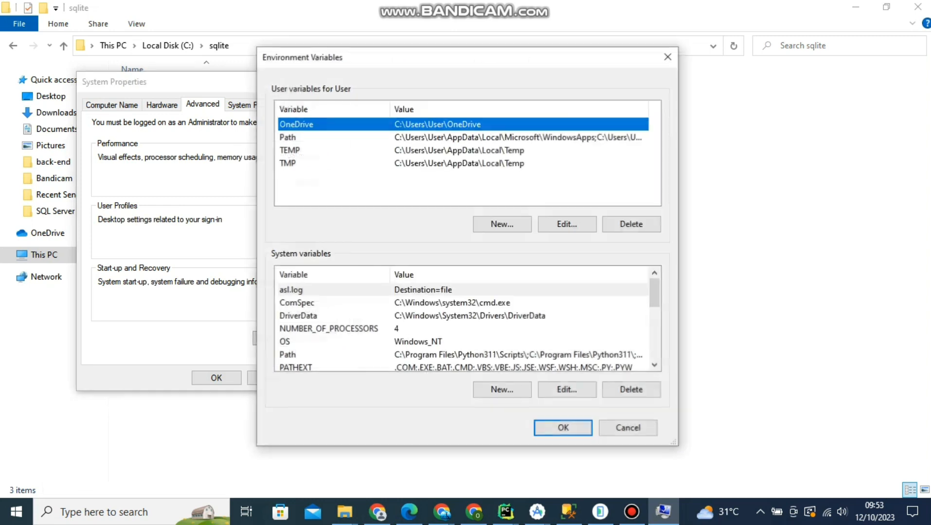
double_click(321, 355)
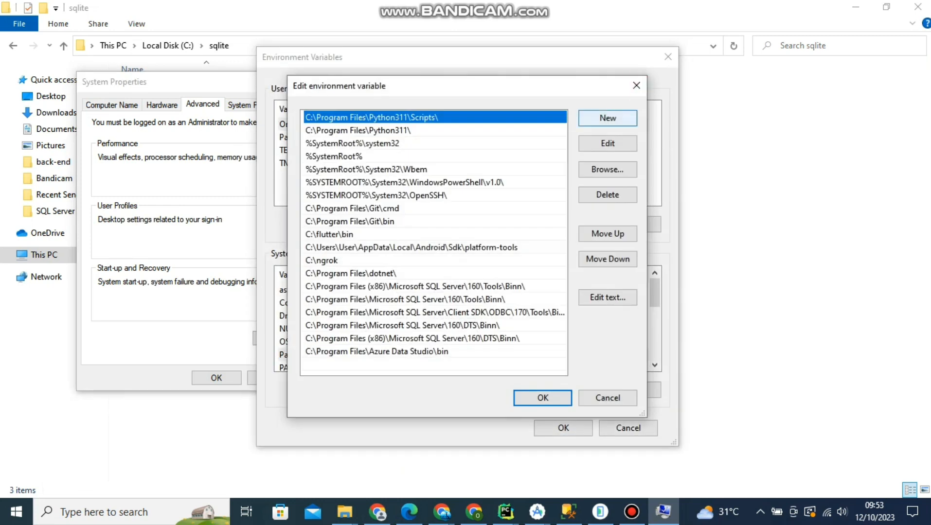
left_click(607, 117)
key("ctrl+v")
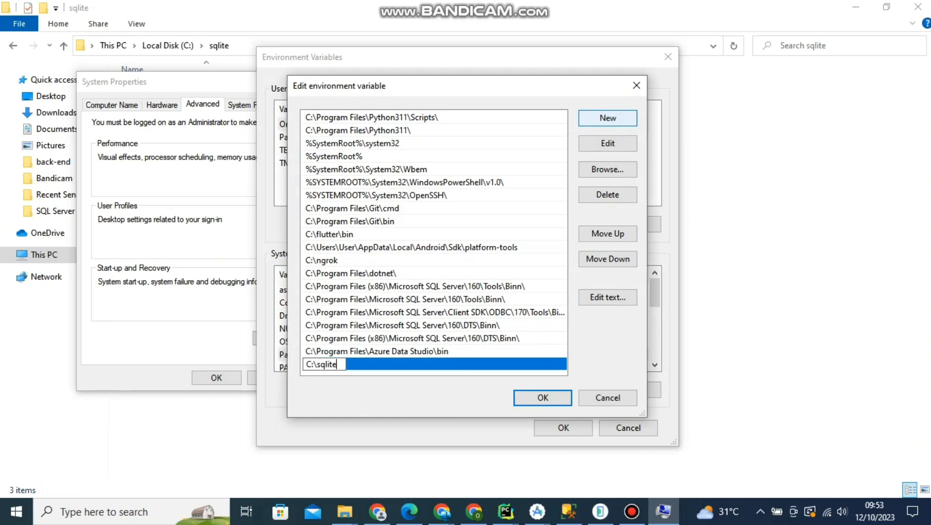
left_click(526, 396)
left_click(563, 429)
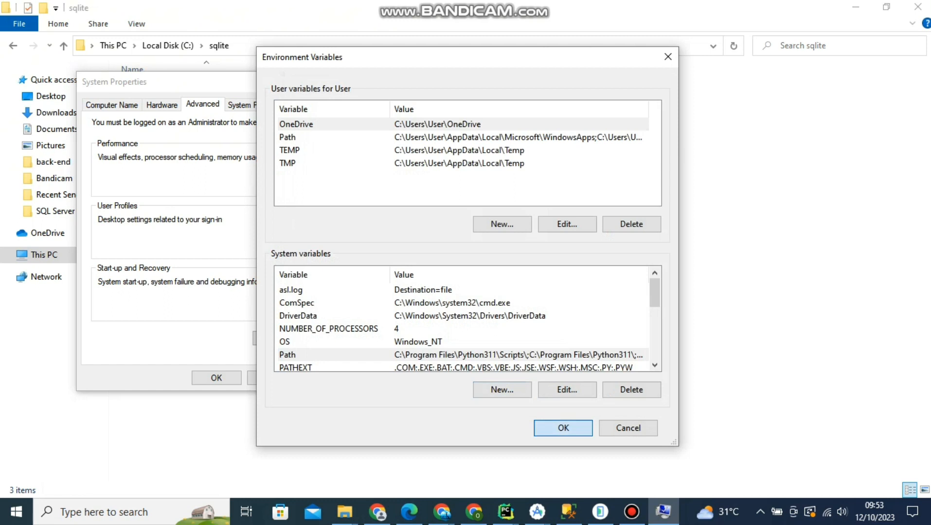
left_click(217, 378)
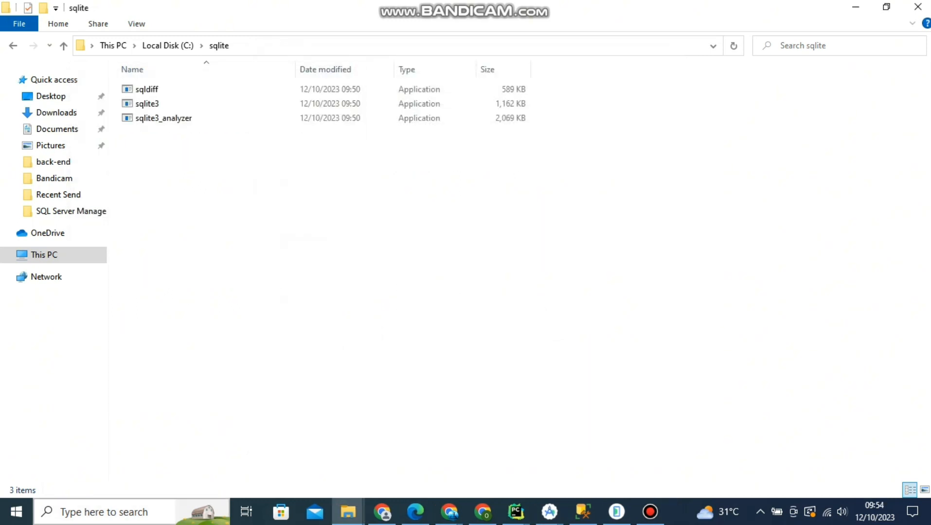
- Open Command Prompt and run sqlite3 to start the SQLite shell
left_click(112, 512)
type("cmd")
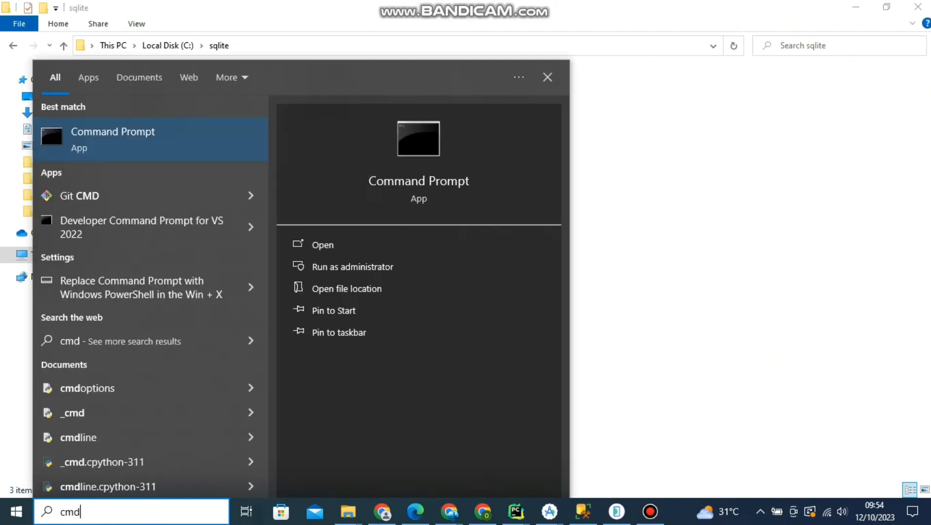
key("Return")
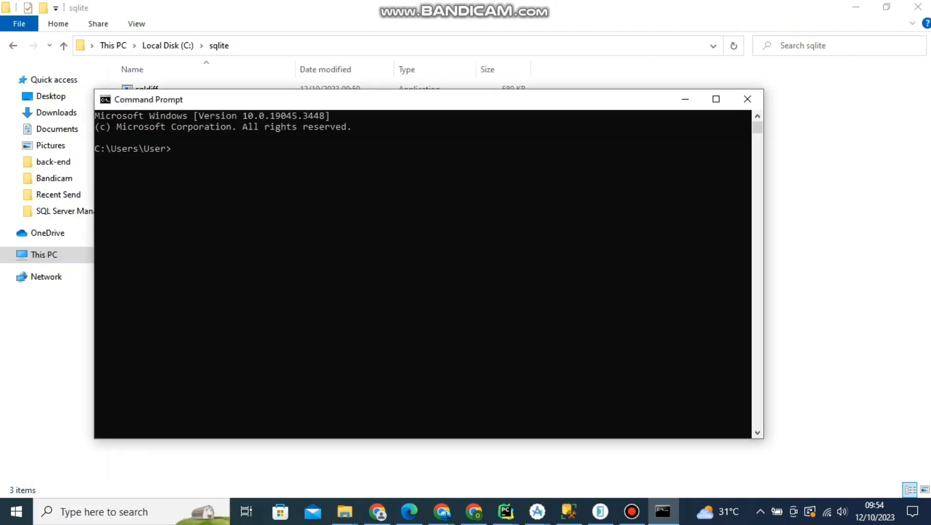
left_click_drag(361, 100, 602, 182)
type("sqlite")
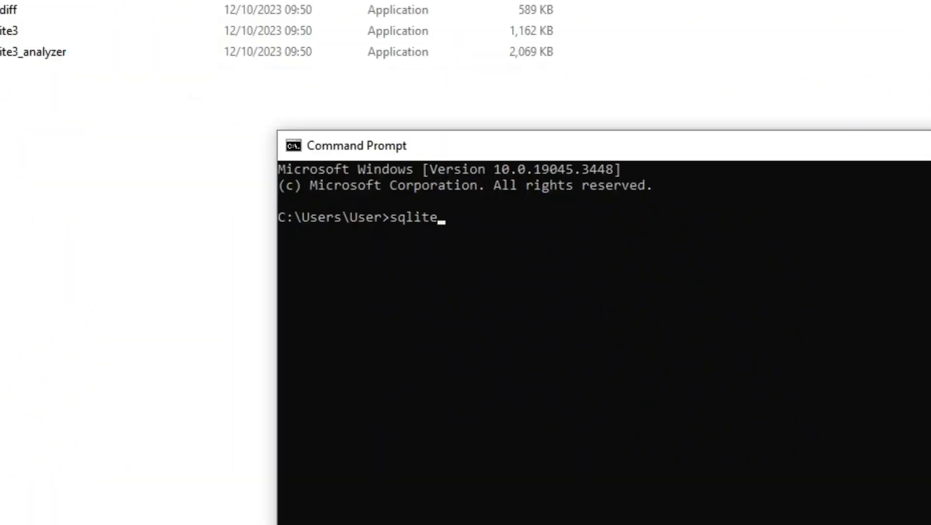
type("3")
key("Return")
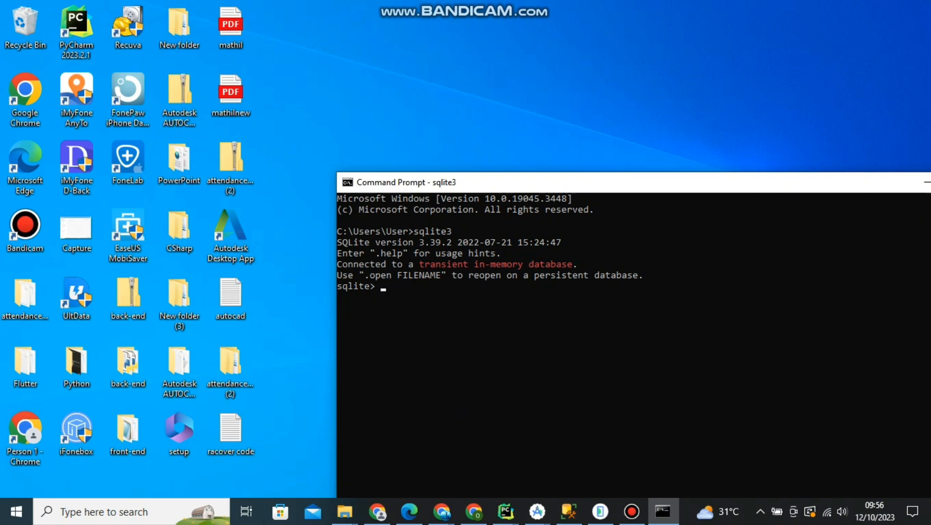
- Create a new folder on the desktop and name it Sqlite3
right_click(352, 78)
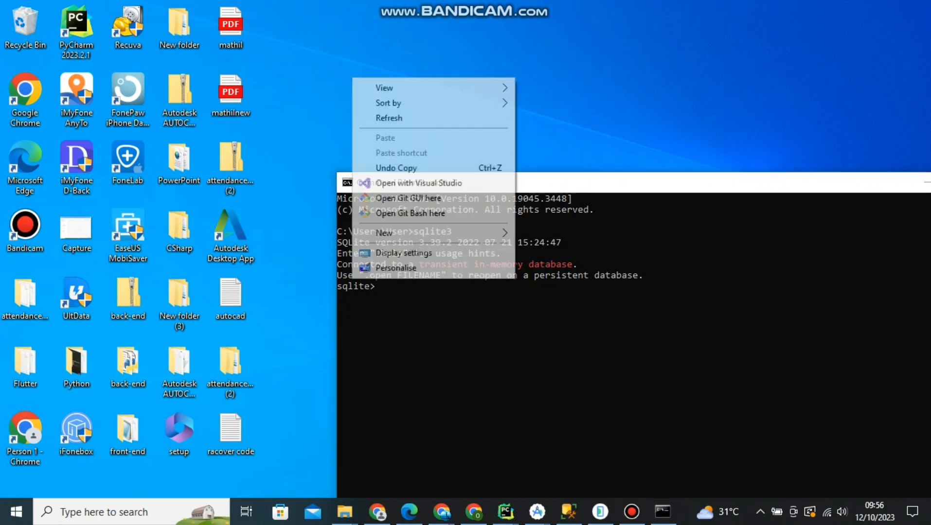
mouse_move(486, 233)
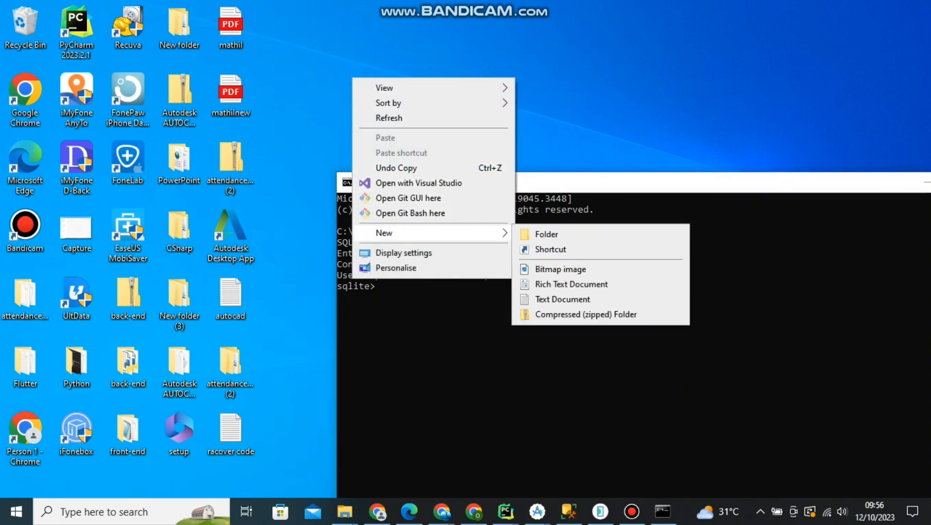
left_click(560, 235)
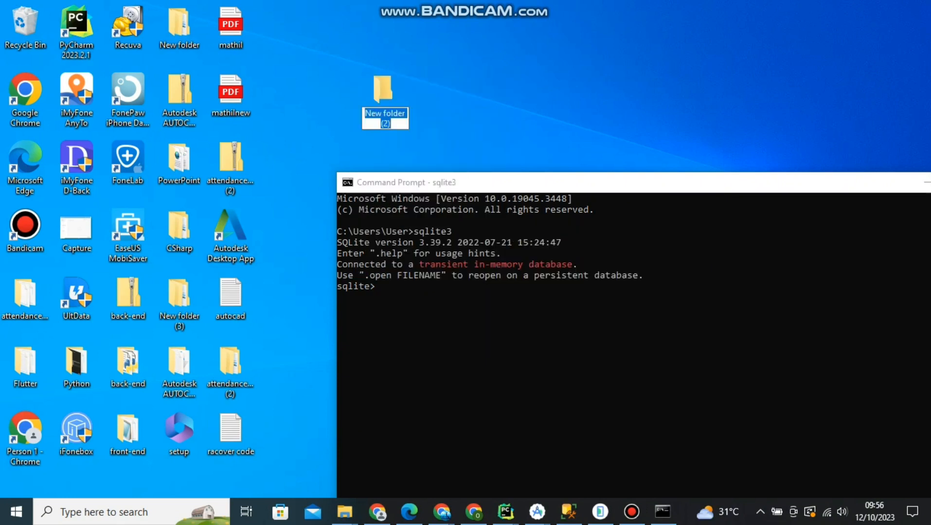
type("Sql")
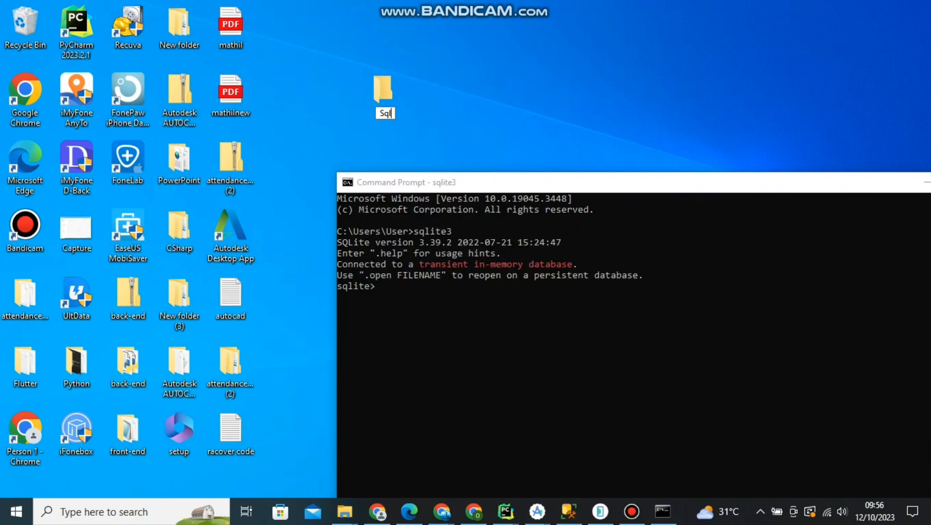
type("ite3")
key("Return")
- Close the Command Prompt window running the SQLite shell and open a new Command Prompt
key("alt+Tab")
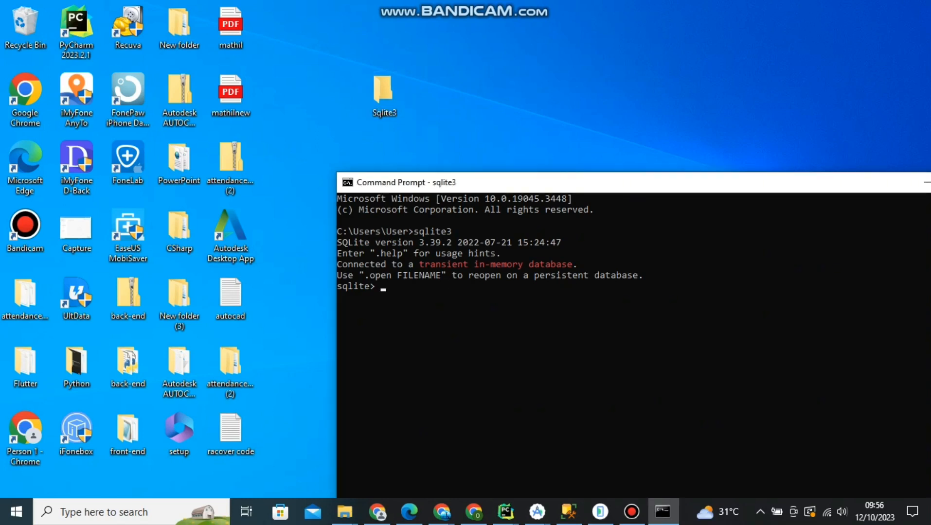
left_click_drag(546, 187, 372, 161)
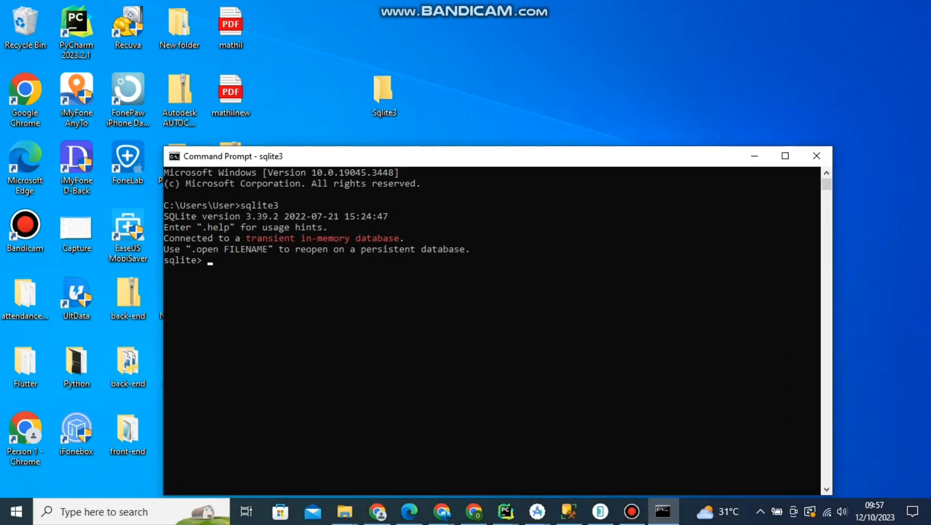
left_click(816, 155)
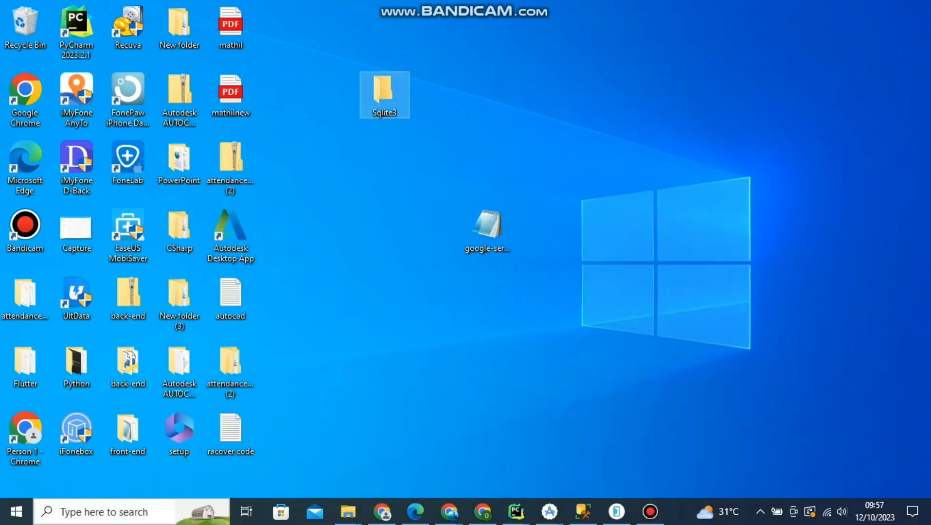
left_click(104, 512)
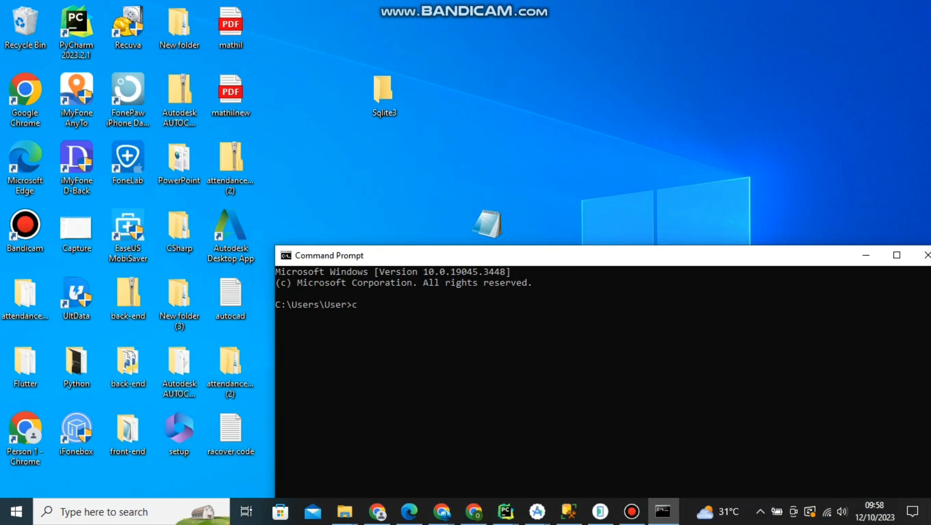
- Change the working directory to Desktop with the cd command
type("d D")
key("Tab")
key("Tab")
key("Tab")
key("Tab")
key("Tab")
key("Return")
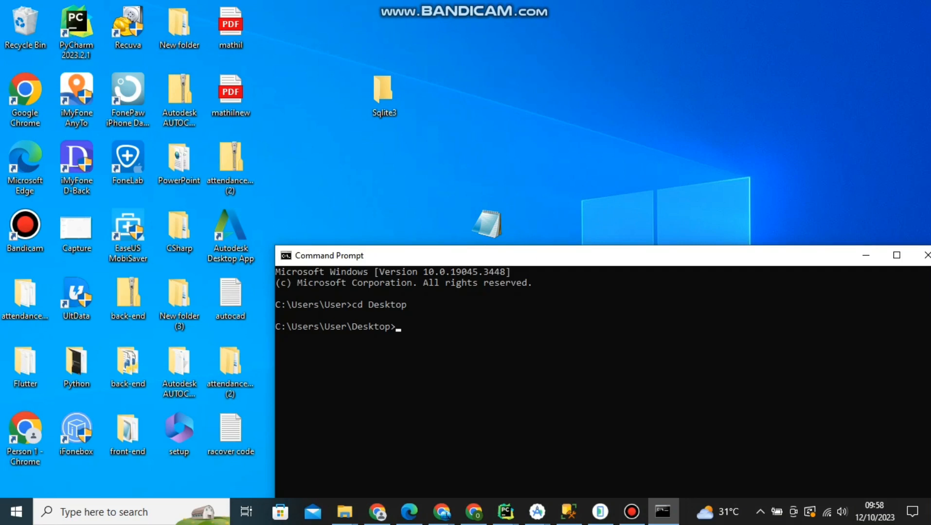
- List the contents of the Desktop directory with dir and check for the Sqlite3 folder
type("dir")
key("Return")
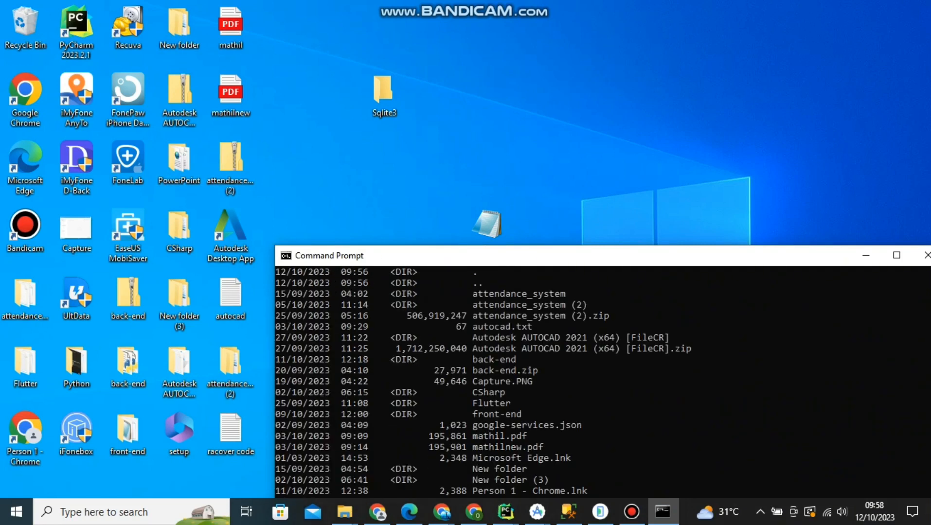
left_click_drag(500, 262, 493, 99)
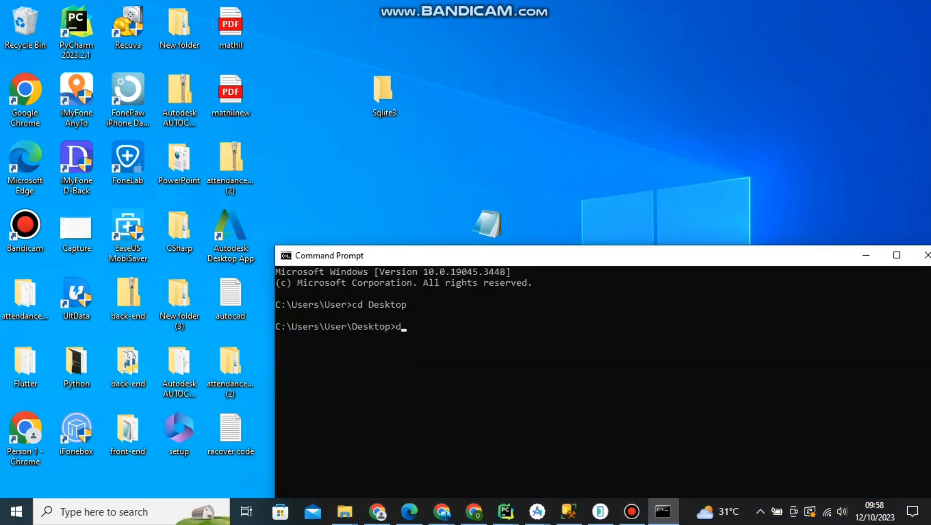
type("dir")
key("Return")
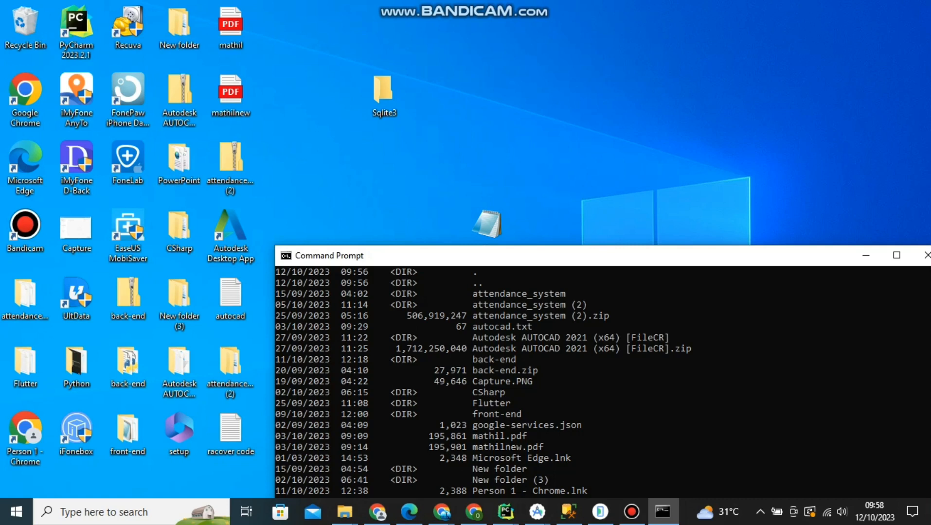
left_click_drag(491, 260, 490, 97)
- Clear the console output with cls and change the working directory to the Sqlite3 folder
type("c")
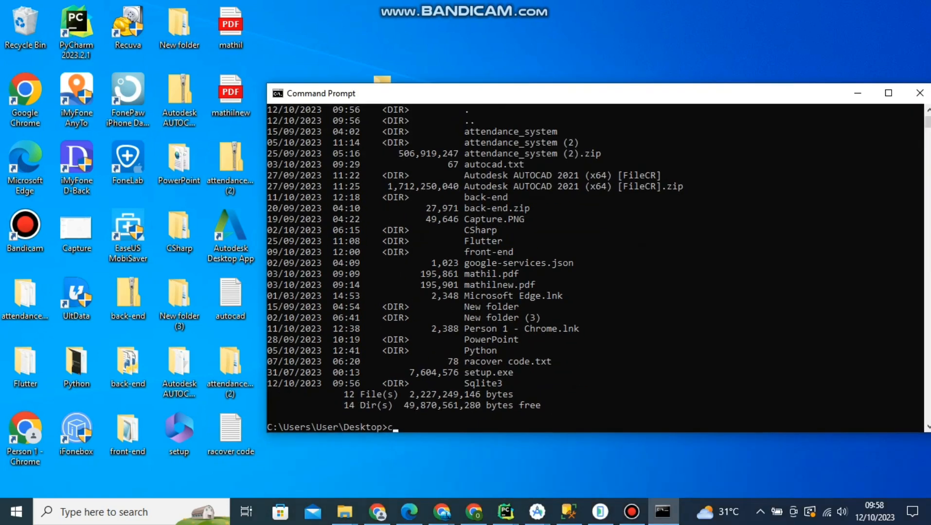
key("BackSpace")
type("cls")
key("Return")
type("cd")
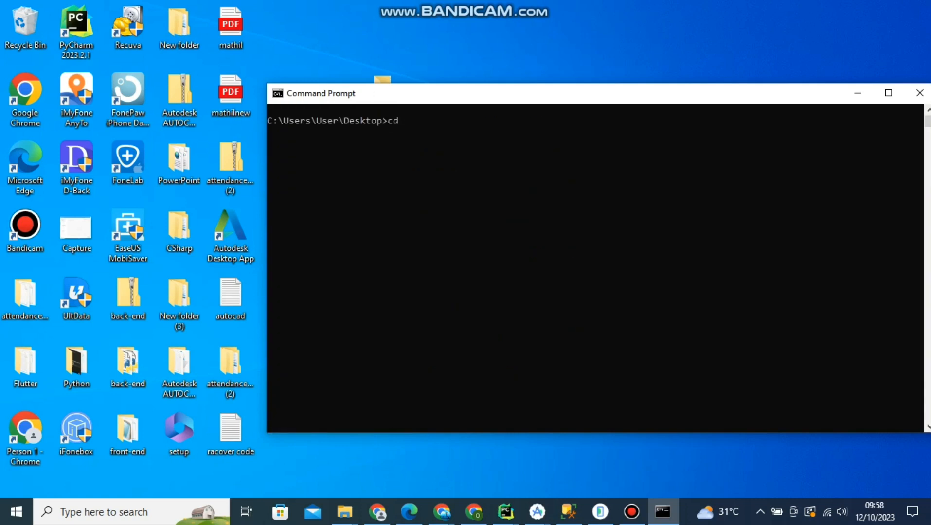
left_click_drag(492, 99, 491, 166)
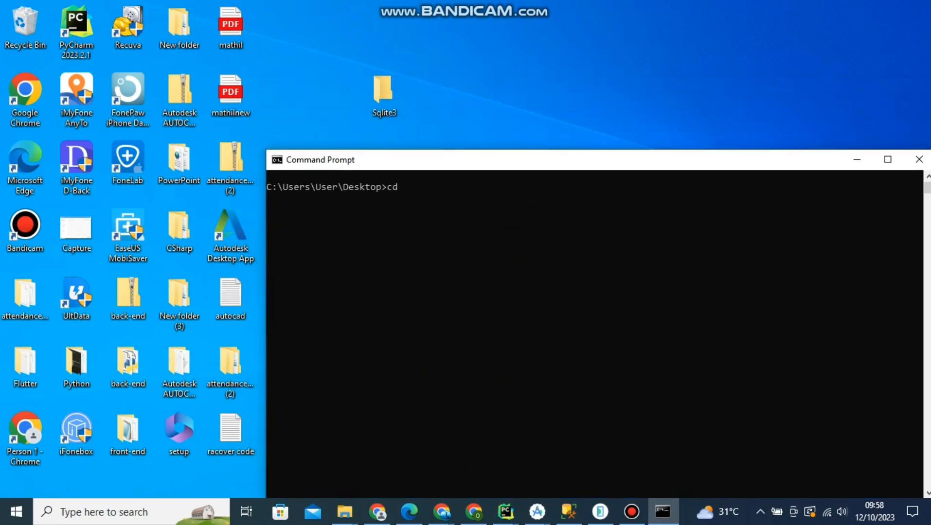
type("Sqlite3")
key("Return")
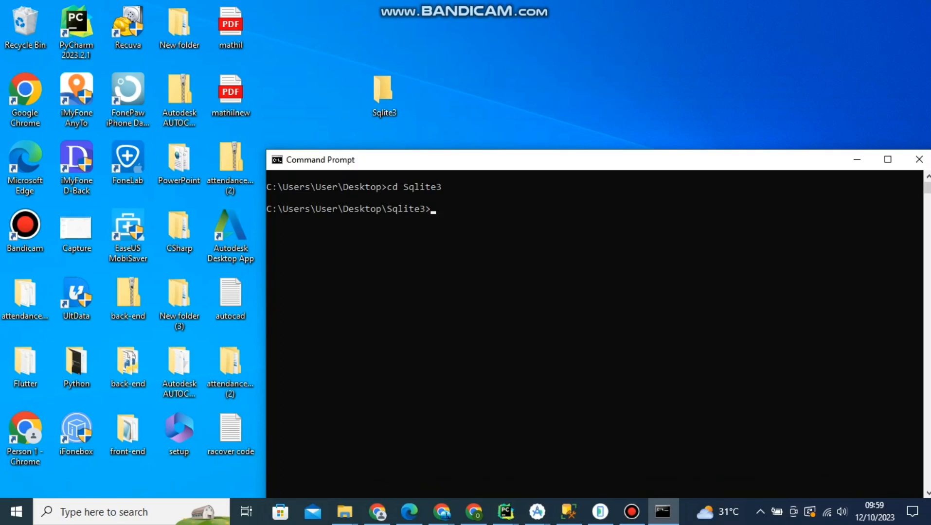
- Open a new database named User_Db with sqlite3 and run .database to write its file and show its path
type("sqlite3 User_Db")
key("Return")
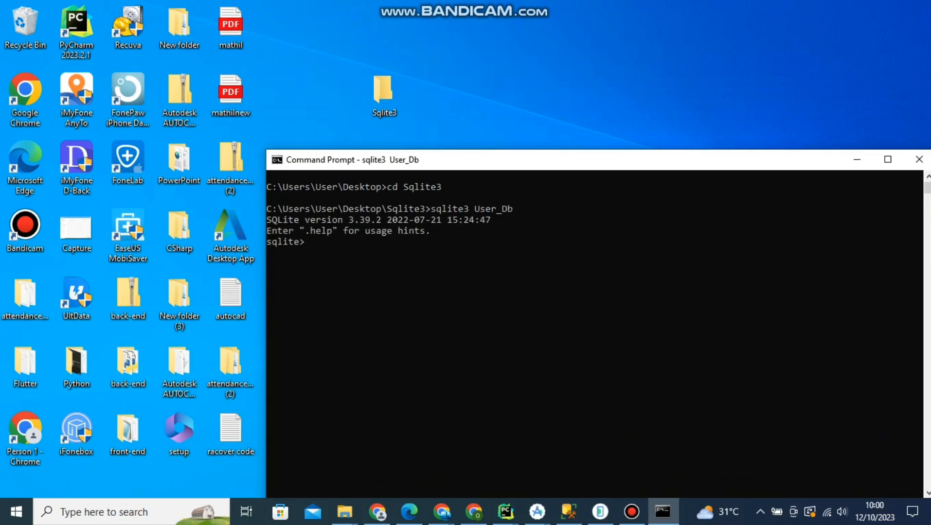
type(".datab")
type("ase")
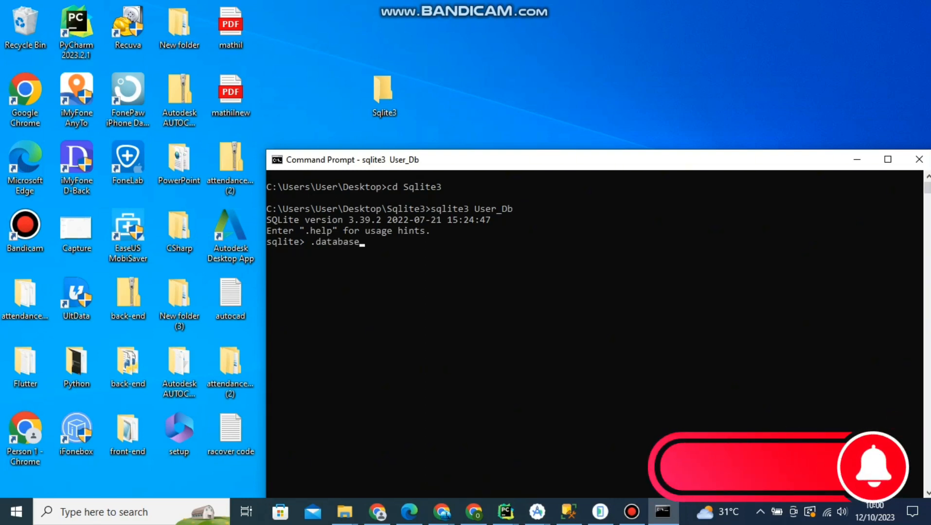
key("Return")
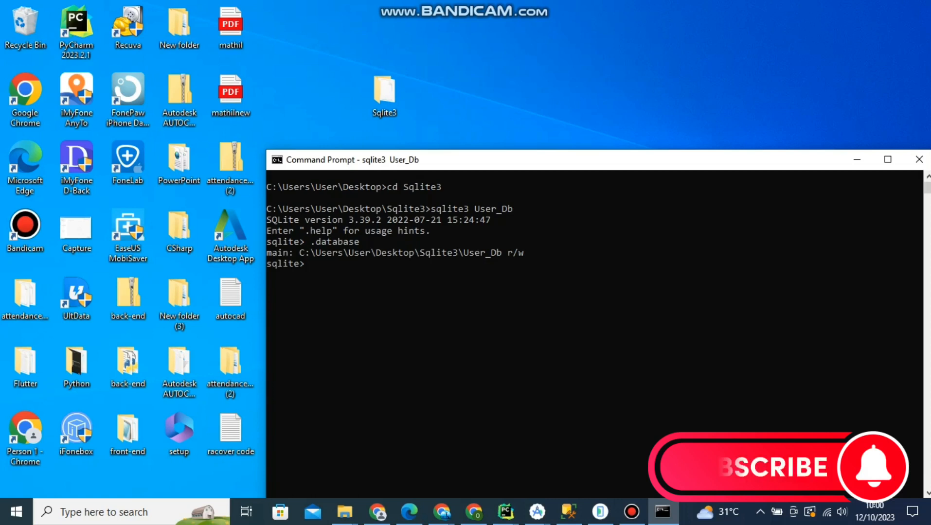
- Open the Sqlite3 folder on the desktop and select the User_Db file to check the created database
left_click_drag(463, 253, 502, 252)
key("ctrl+c")
double_click(384, 92)
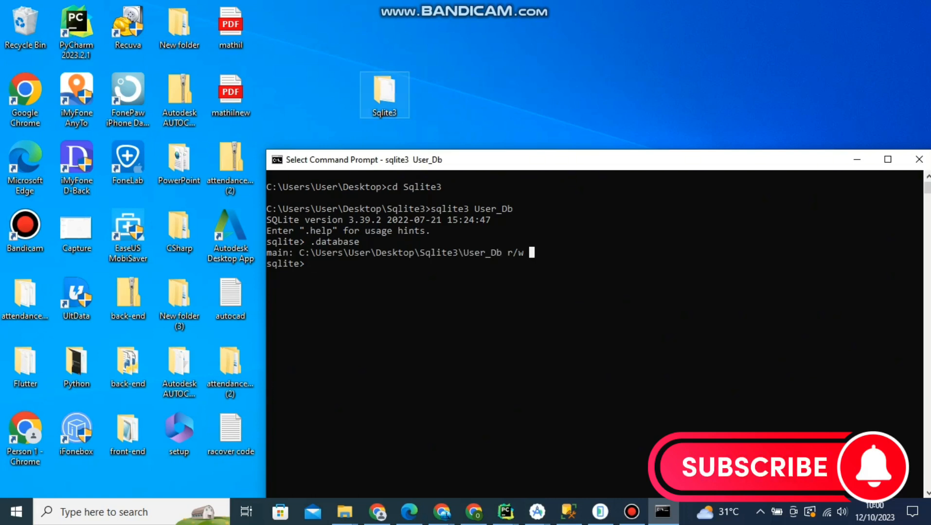
left_click(458, 95)
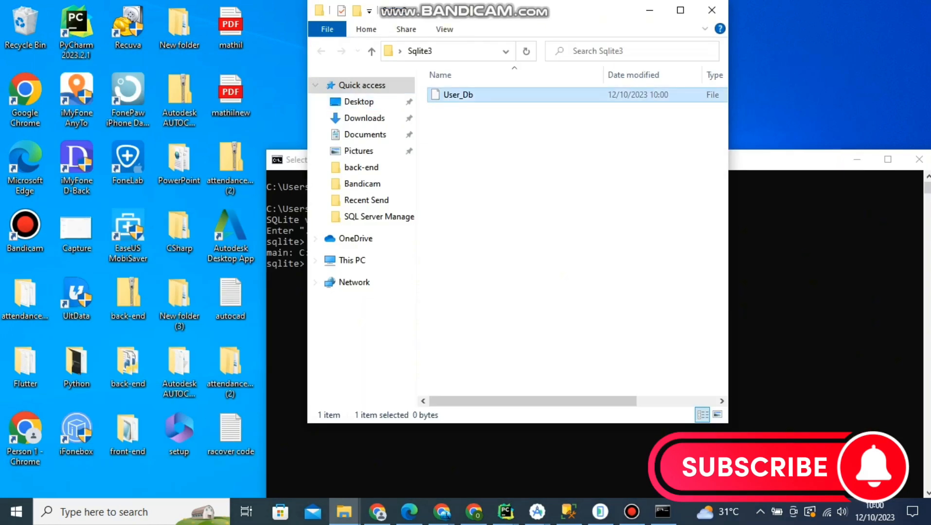